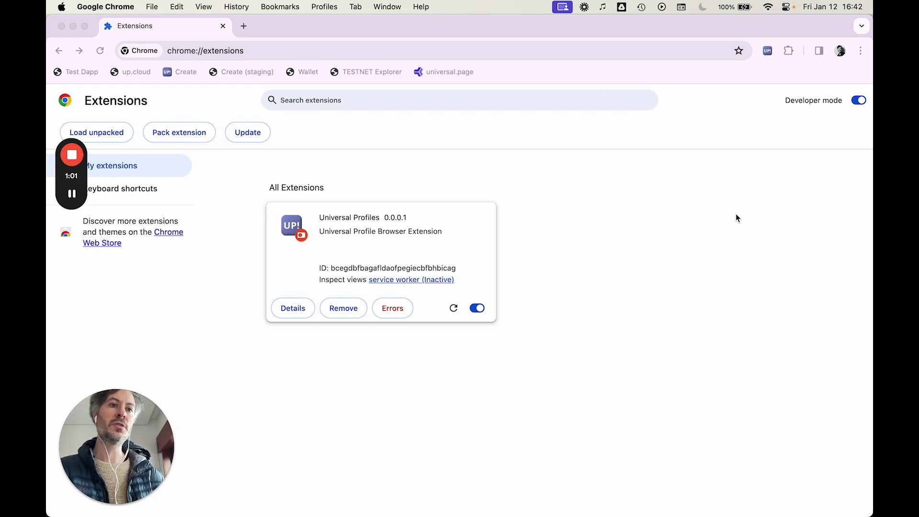
Add a Chrome profile without an account, using green and the name 'Recovery Test'
{"action": "left_click", "coordinate": [842, 51]}
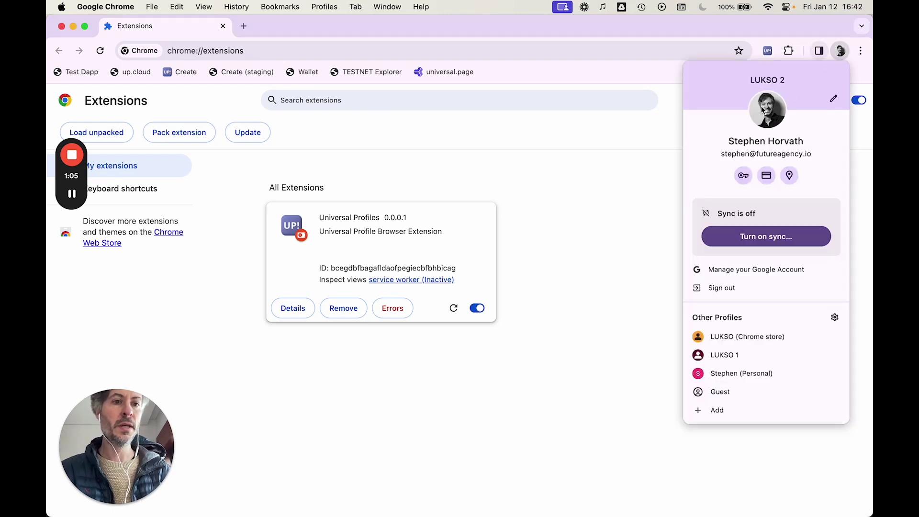
{"action": "left_click", "coordinate": [718, 411]}
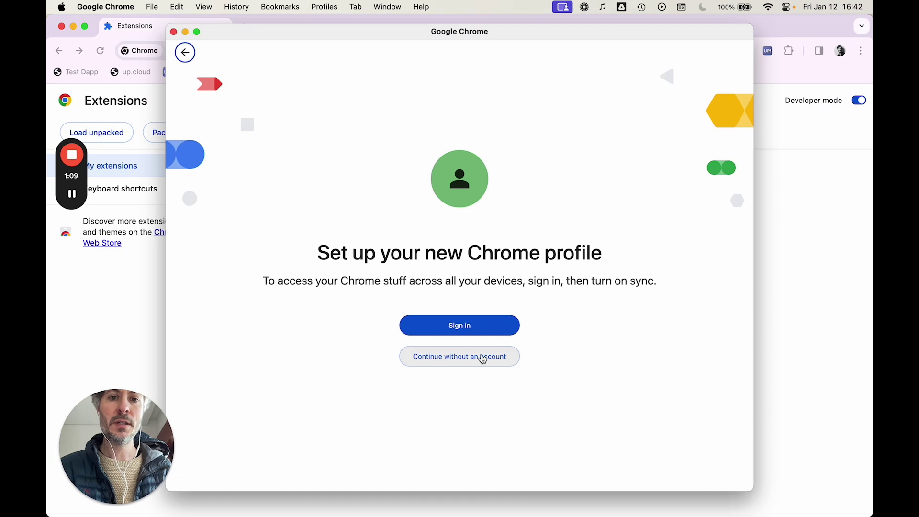
{"action": "left_click", "coordinate": [482, 358]}
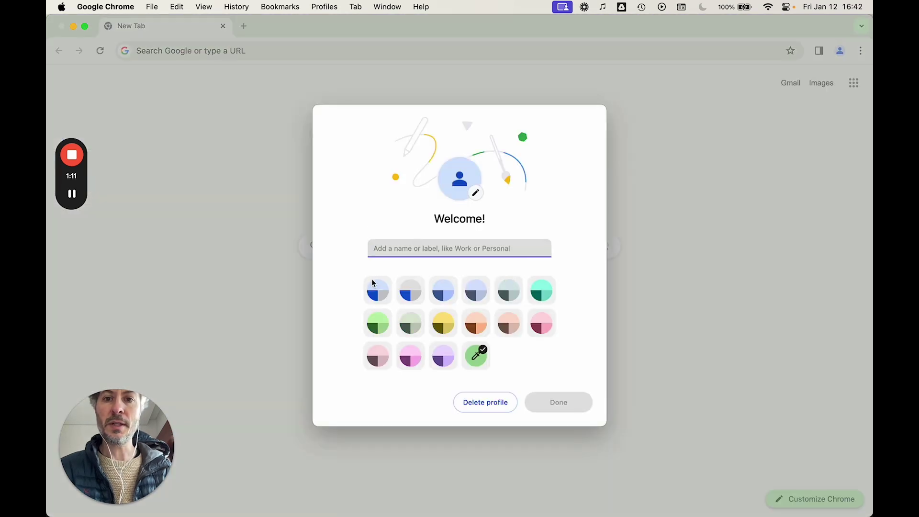
{"action": "left_click", "coordinate": [374, 332]}
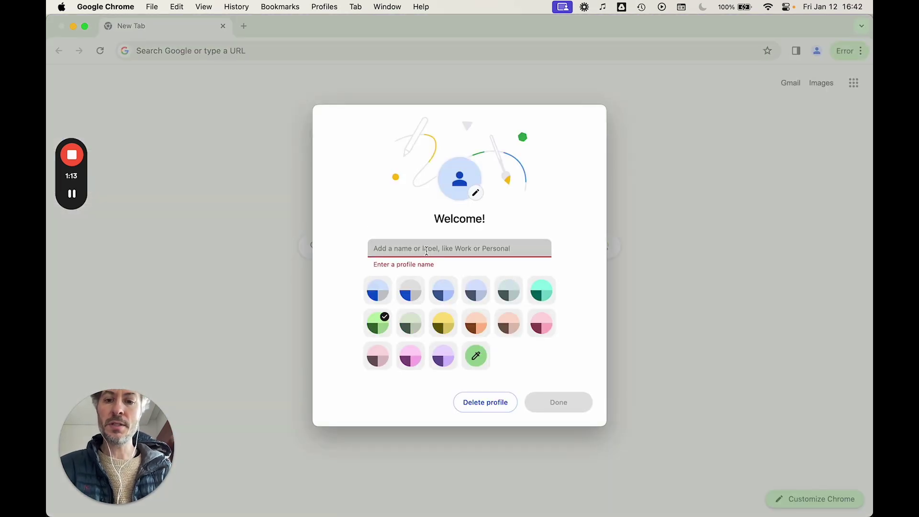
{"action": "left_click", "coordinate": [427, 251]}
{"action": "type", "text": "Recovery"}
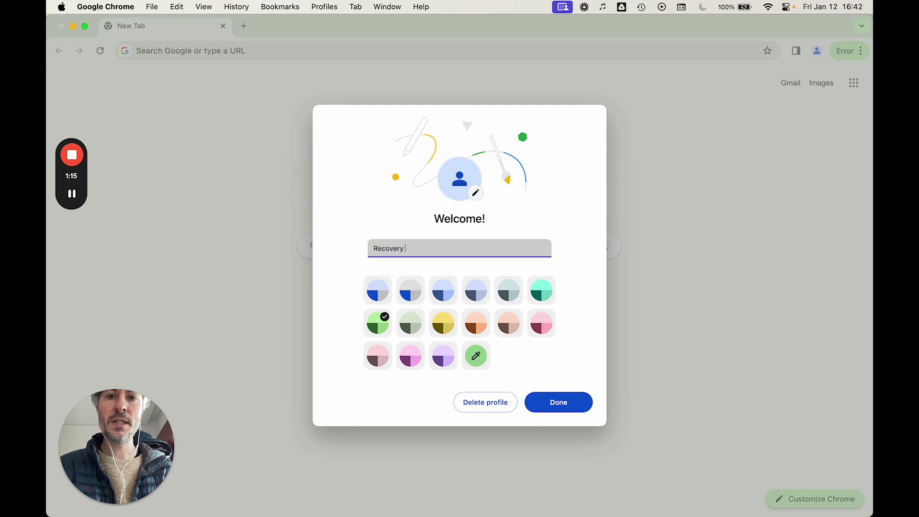
{"action": "type", "text": " Test"}
{"action": "left_click", "coordinate": [559, 401]}
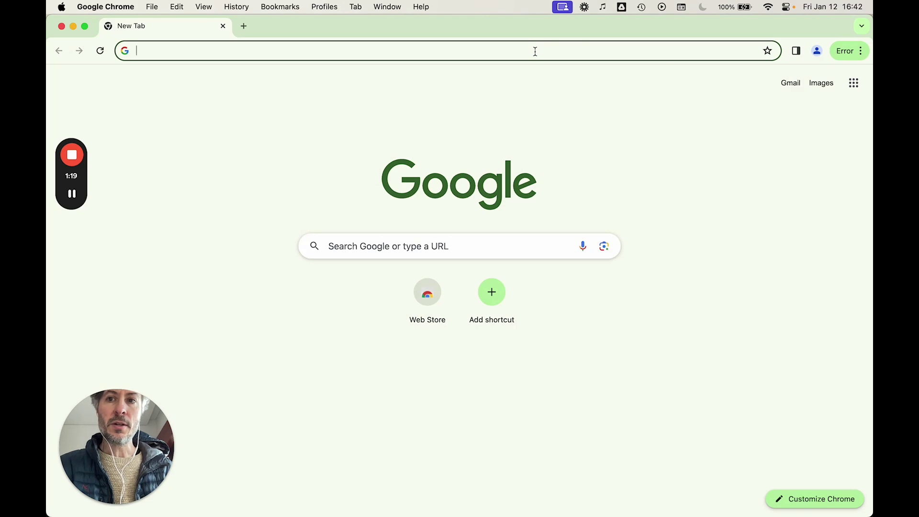
Search Google for 'chrome store', accept cookies and go to the Chrome Web Store
{"action": "type", "text": "chrome store"}
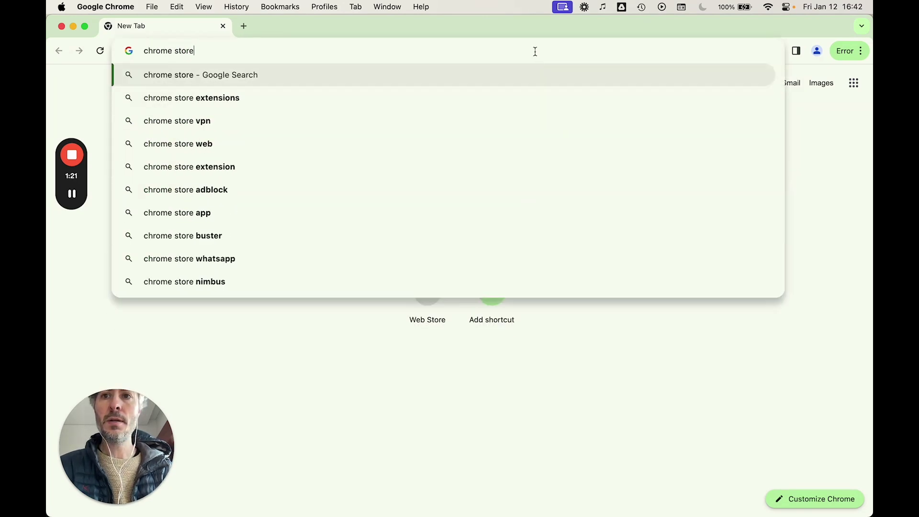
{"action": "key", "text": "Return"}
{"action": "left_click", "coordinate": [507, 476]}
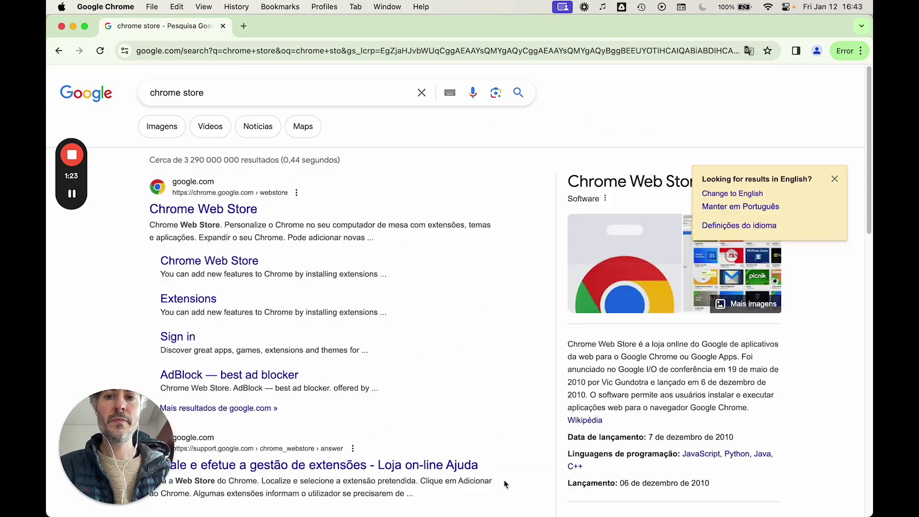
{"action": "left_click", "coordinate": [228, 211]}
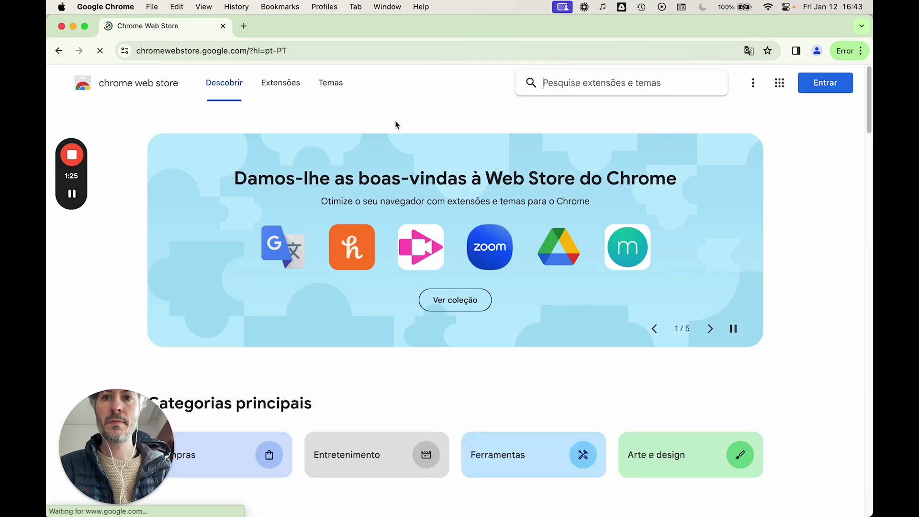
Search the store for 'universal profile' and open the Universal Profiles extension listing
{"action": "left_click", "coordinate": [572, 90]}
{"action": "type", "text": "universal profile"}
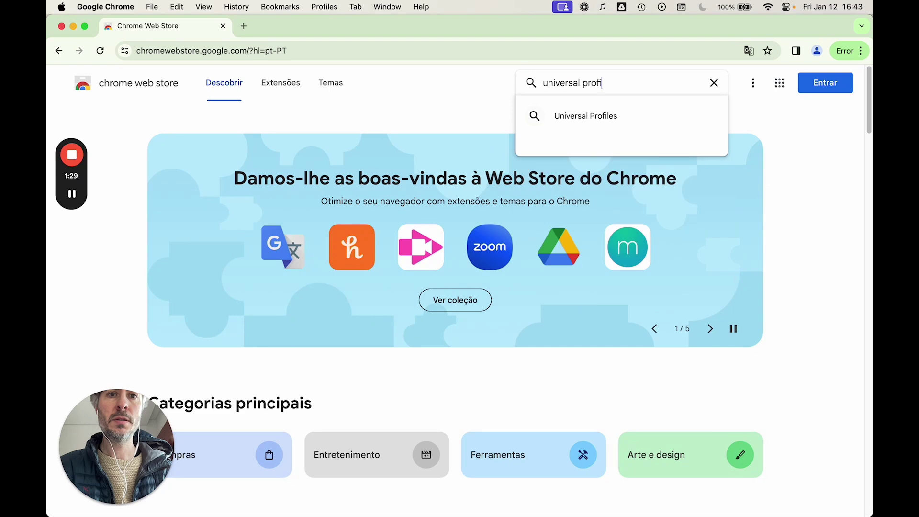
{"action": "left_click", "coordinate": [606, 117]}
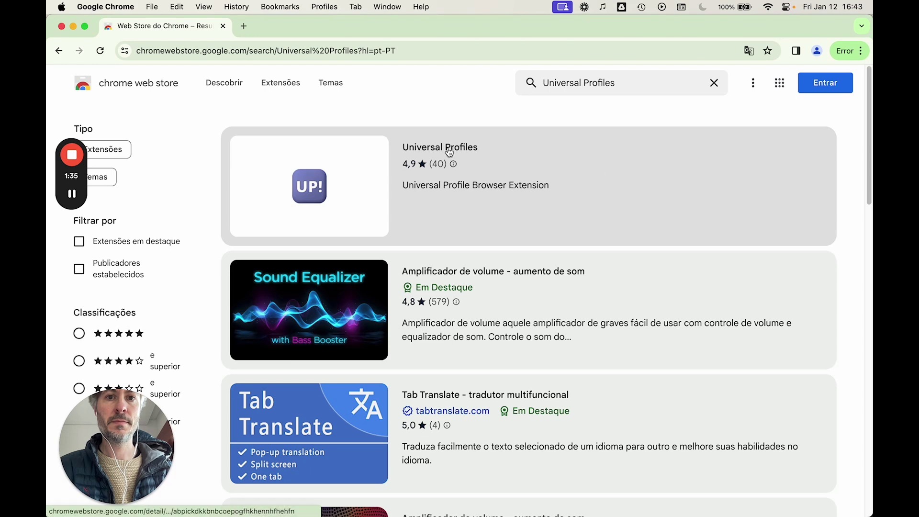
{"action": "left_click", "coordinate": [449, 151]}
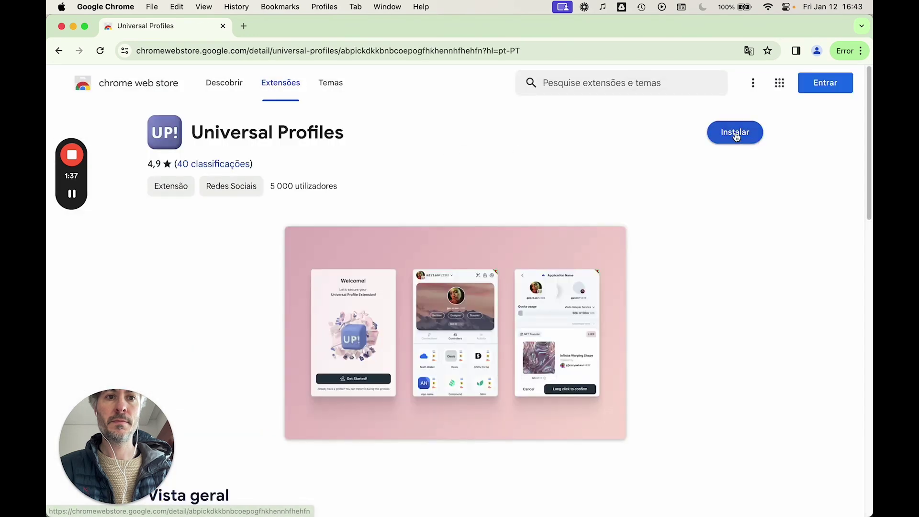
Install the Universal Profiles extension and pin it to the toolbar
{"action": "left_click", "coordinate": [736, 134]}
{"action": "left_click", "coordinate": [534, 309]}
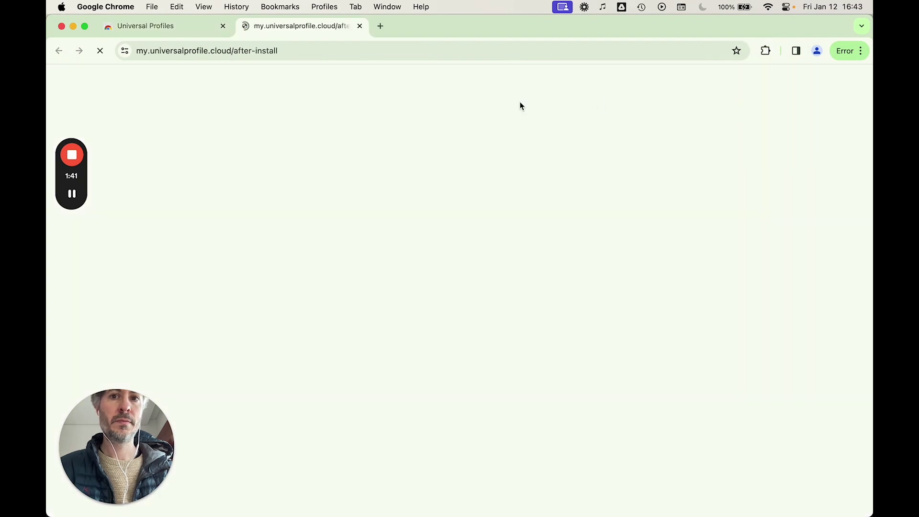
{"action": "left_click", "coordinate": [765, 51]}
{"action": "left_click", "coordinate": [726, 139]}
Launch the extension, join the Mainnet beta and agree to the terms of use
{"action": "left_click", "coordinate": [748, 52]}
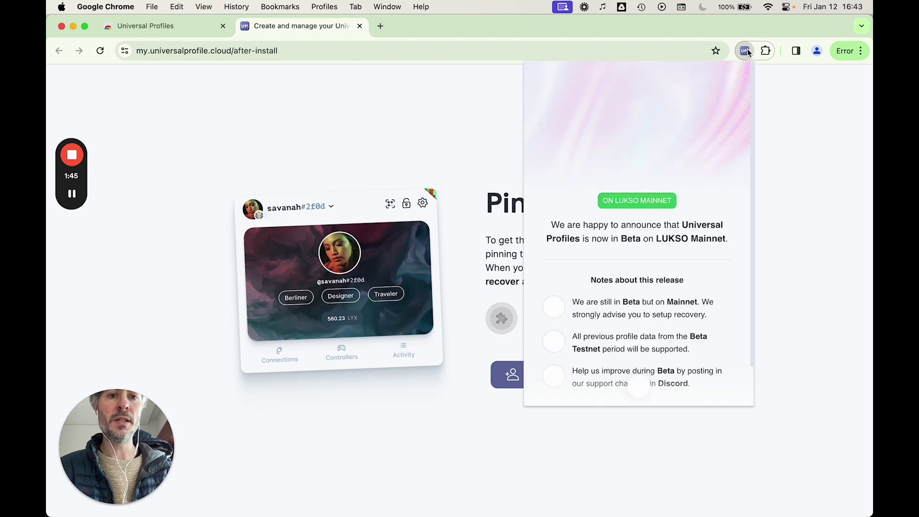
{"action": "scroll", "coordinate": [643, 300], "scroll_direction": "down", "scroll_amount": 2}
{"action": "left_click", "coordinate": [626, 373]}
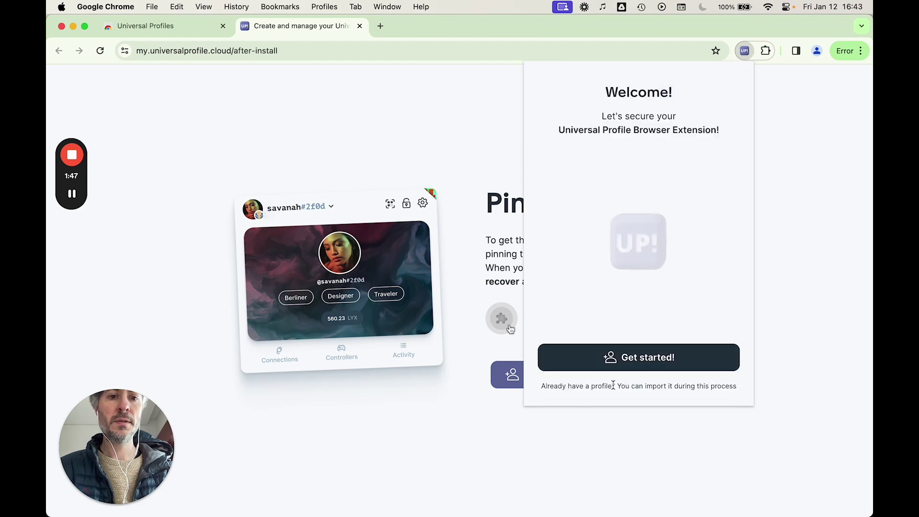
{"action": "left_click", "coordinate": [629, 357]}
{"action": "left_click", "coordinate": [639, 328]}
{"action": "left_click", "coordinate": [636, 379]}
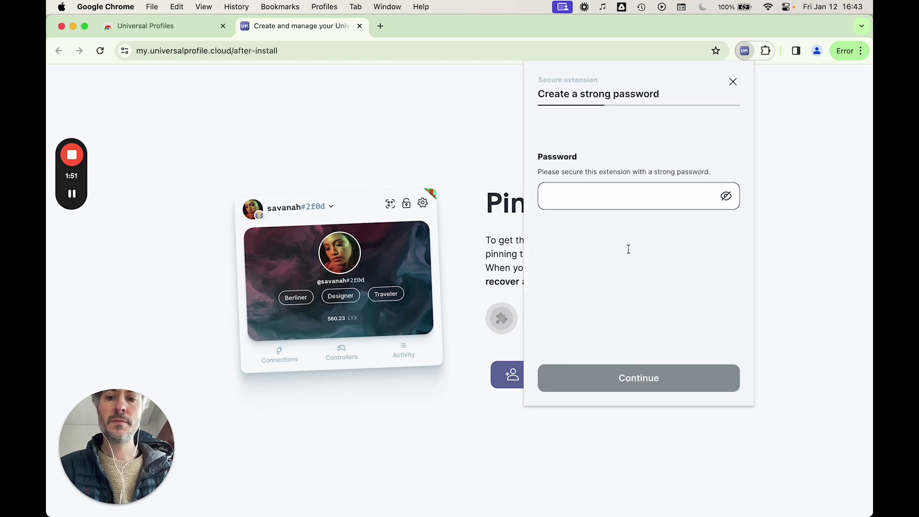
Set the extension password and confirm it
{"action": "type", "text": "••••••••••"}
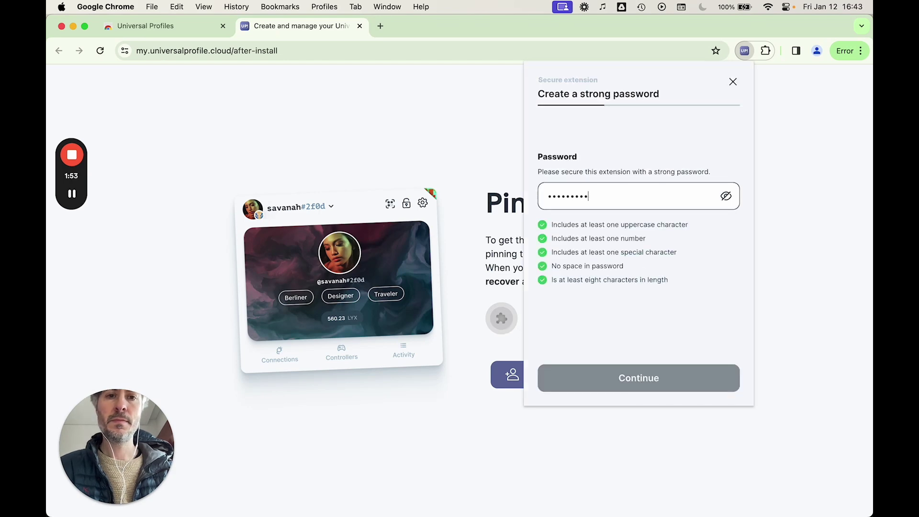
{"action": "key", "text": "Return"}
{"action": "type", "text": "•••"}
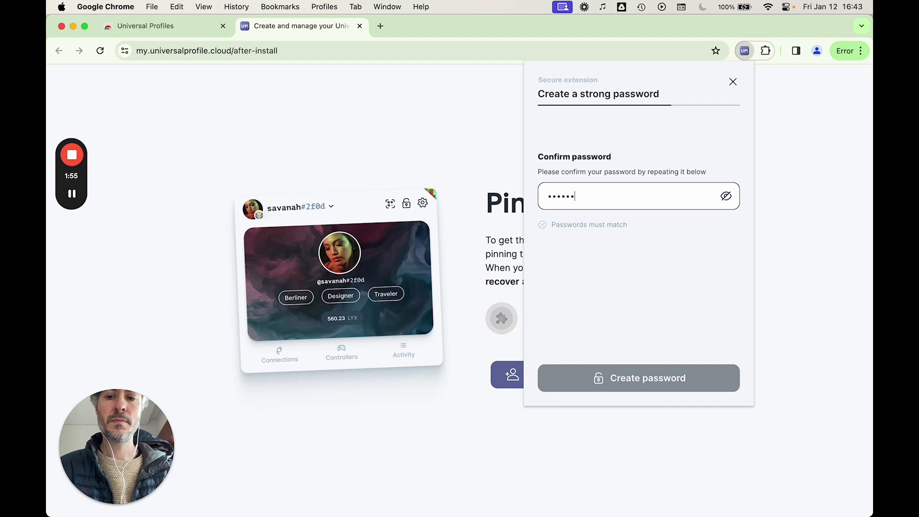
{"action": "type", "text": "•••••••"}
{"action": "key", "text": "Return"}
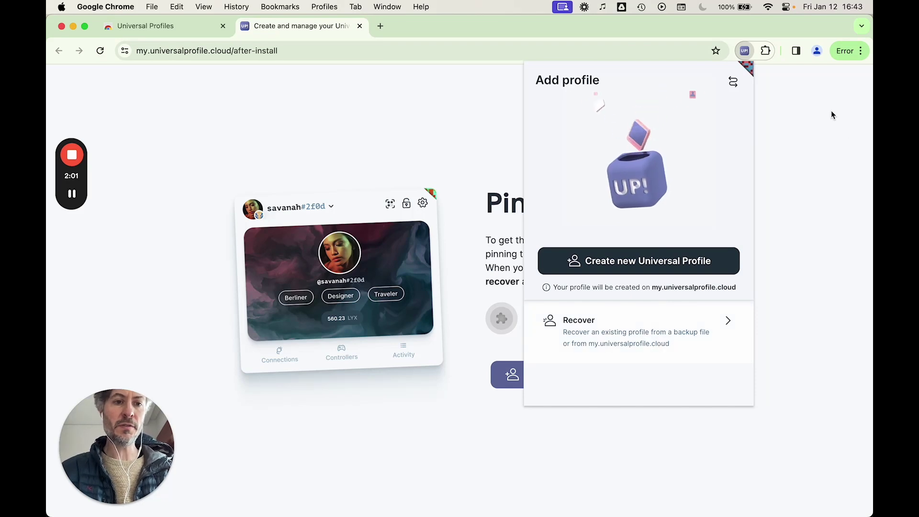
Unlock the extension with its password and choose Recover via my.universalprofile.cloud
{"action": "key", "text": "super+grave"}
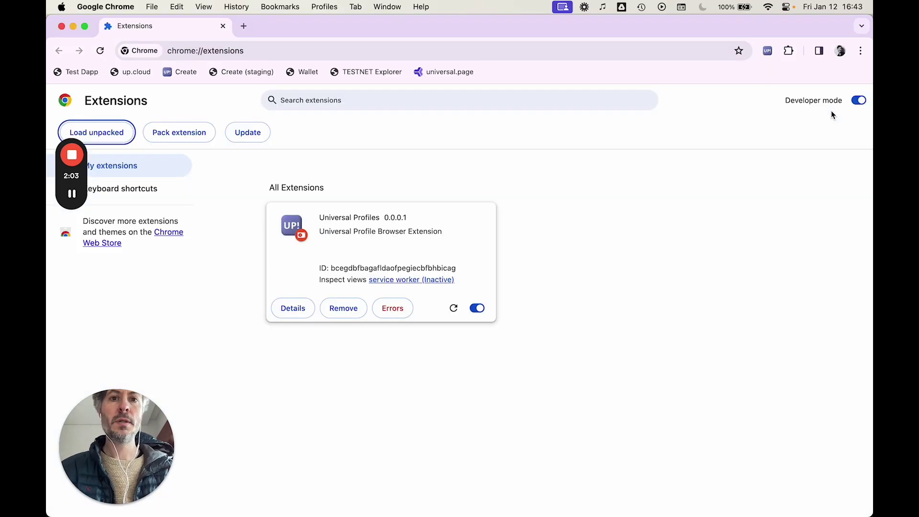
{"action": "left_click", "coordinate": [766, 51]}
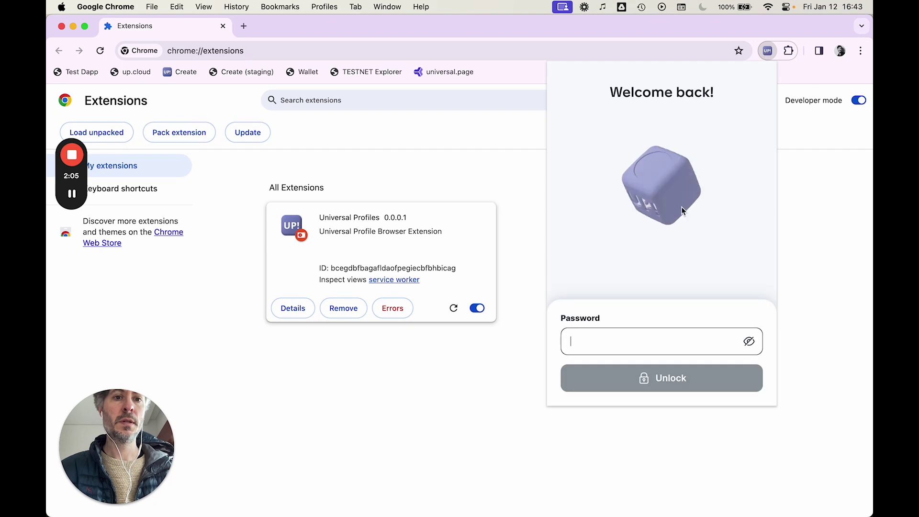
{"action": "type", "text": "••••••••••"}
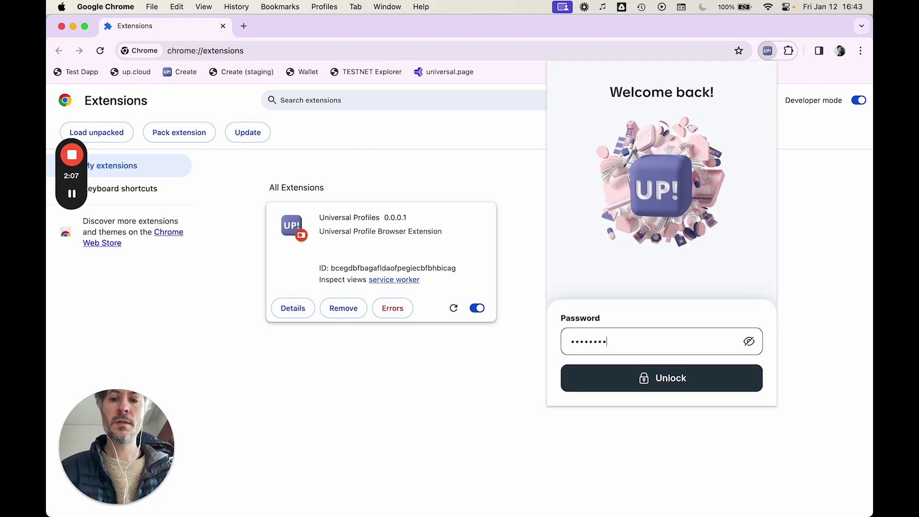
{"action": "key", "text": "Return"}
{"action": "left_click", "coordinate": [668, 329]}
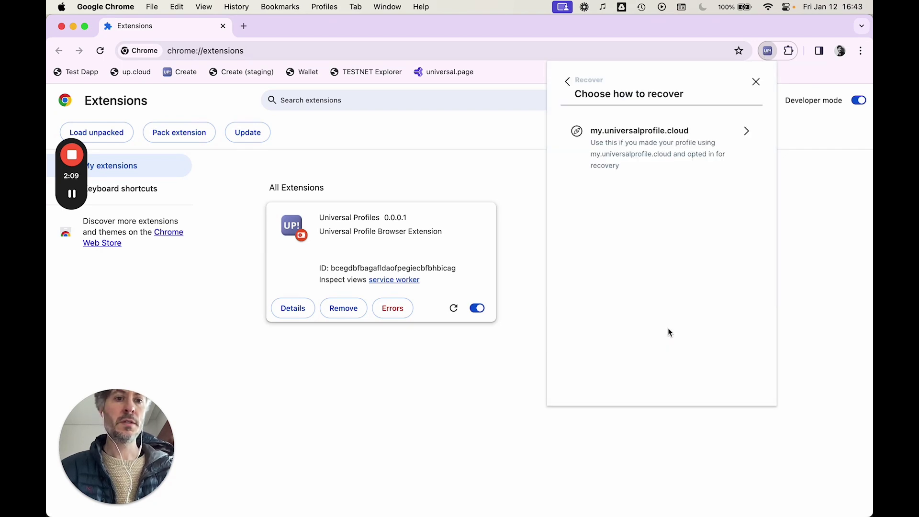
{"action": "left_click", "coordinate": [644, 162]}
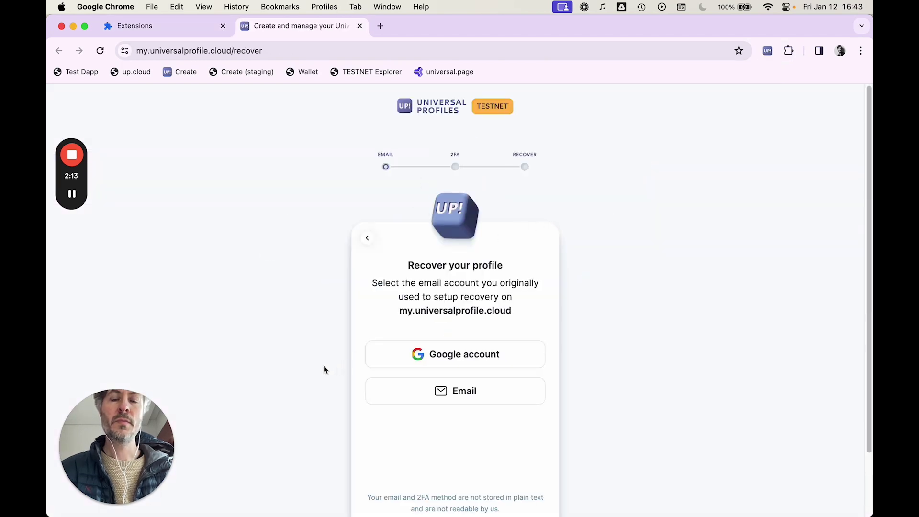
Sign in with the Google account and scroll down the recoverable profiles list
{"action": "left_click", "coordinate": [462, 358]}
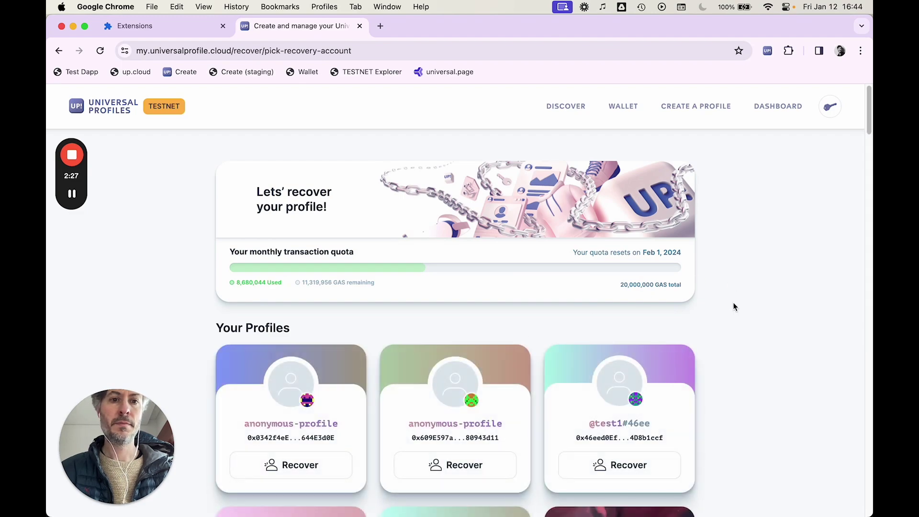
{"action": "scroll", "coordinate": [735, 316], "scroll_direction": "down", "scroll_amount": 6}
{"action": "scroll", "coordinate": [742, 350], "scroll_direction": "down", "scroll_amount": 10}
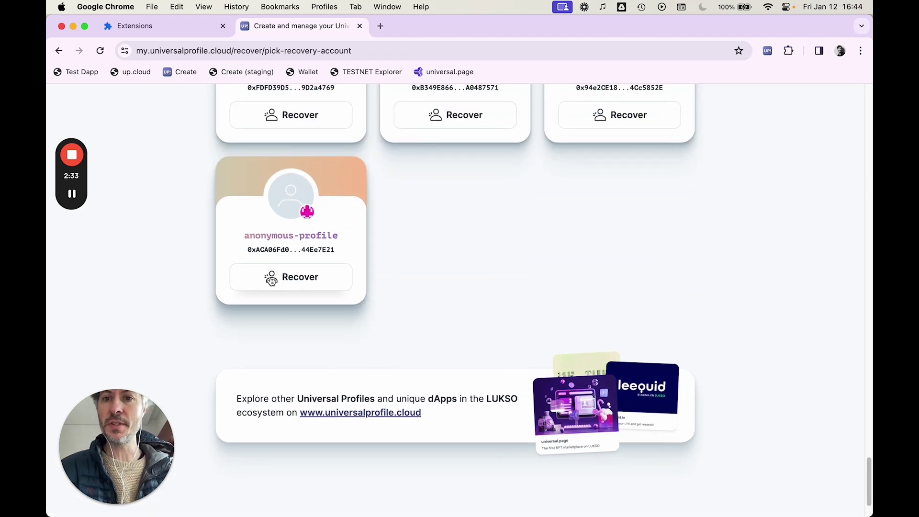
Recover the last anonymous profile, import and confirm it, then check it in the extension
{"action": "left_click", "coordinate": [315, 279]}
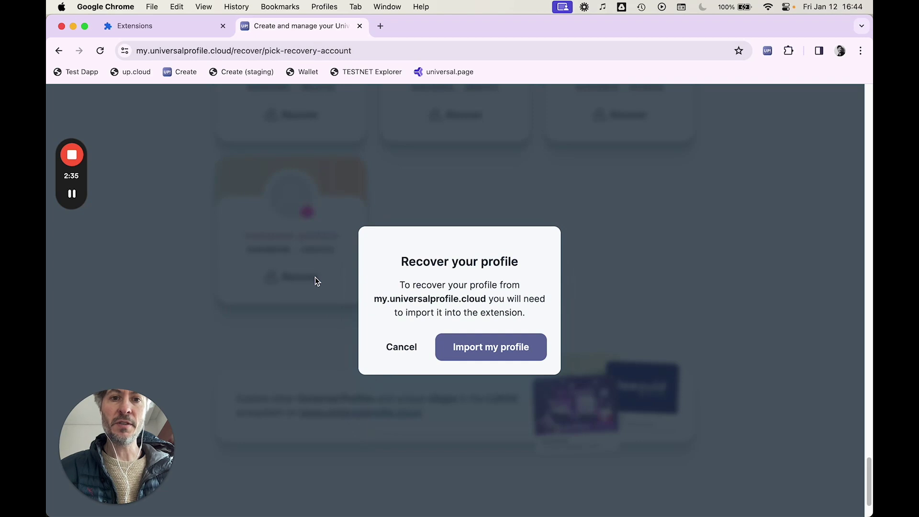
{"action": "left_click", "coordinate": [477, 353]}
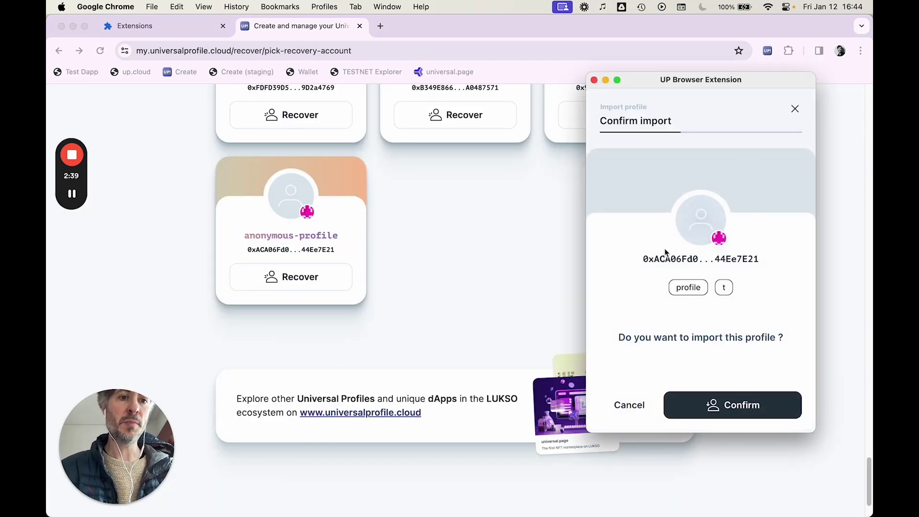
{"action": "left_click", "coordinate": [698, 406]}
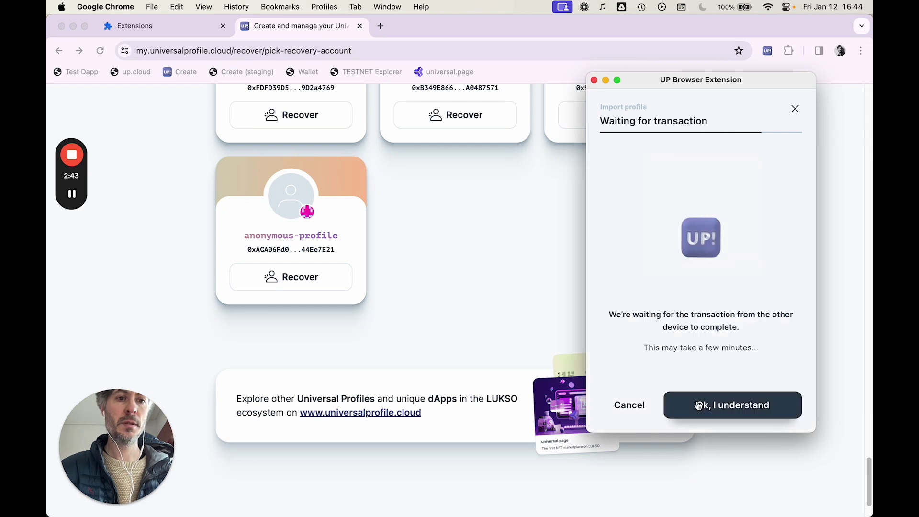
{"action": "left_click", "coordinate": [721, 406]}
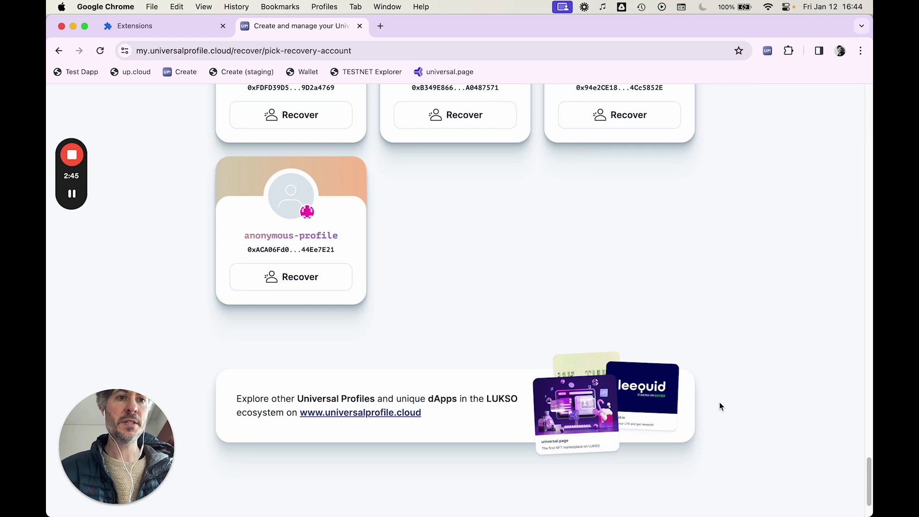
{"action": "left_click", "coordinate": [768, 52]}
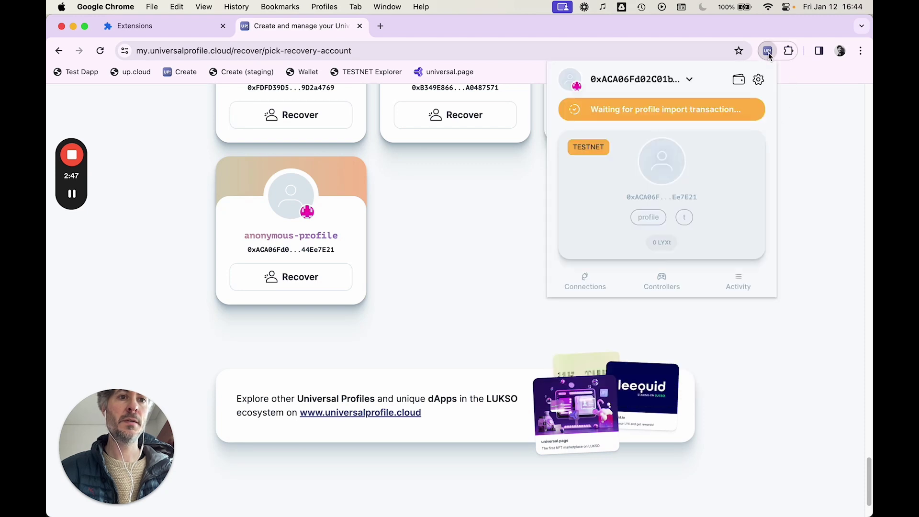
{"action": "left_click", "coordinate": [735, 136]}
Wait on the card's front until 'Profile has been updated', then flip it to the address
{"action": "left_click", "coordinate": [735, 137]}
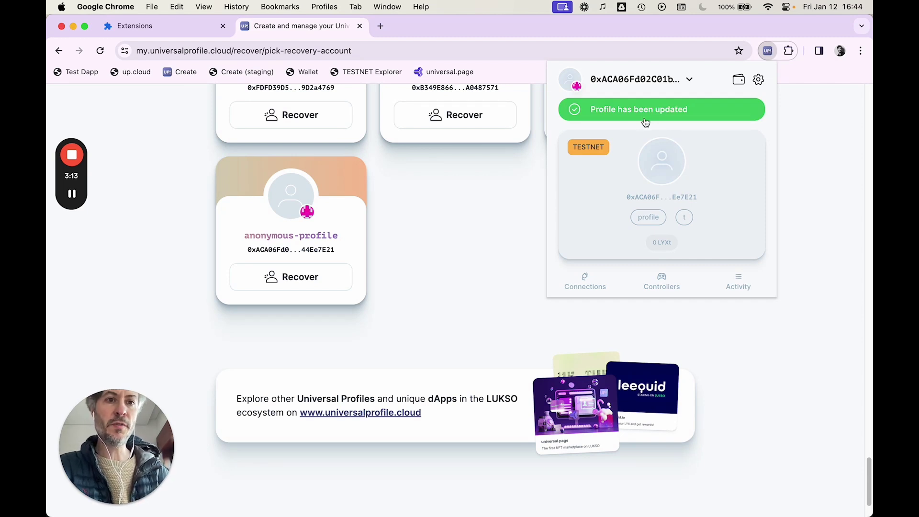
{"action": "left_click", "coordinate": [734, 161]}
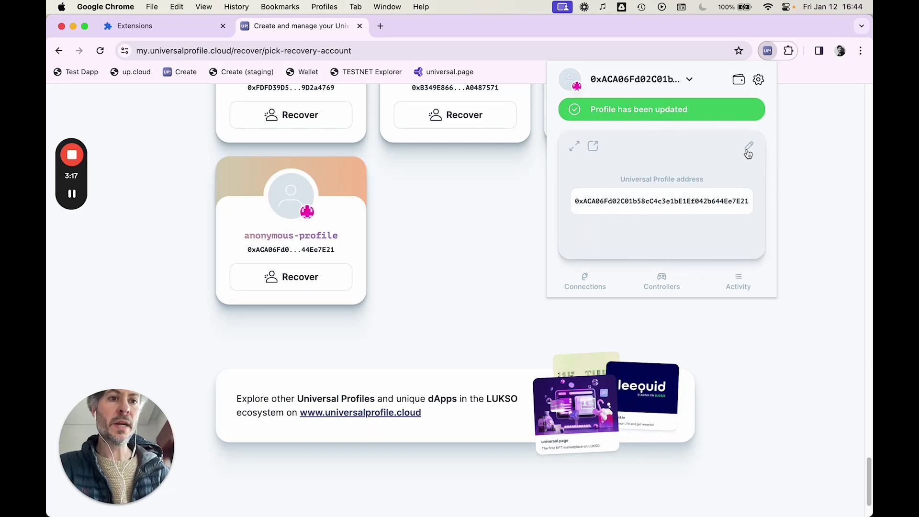
Delete the 't' tag in the profile edit form and save
{"action": "left_click", "coordinate": [749, 149]}
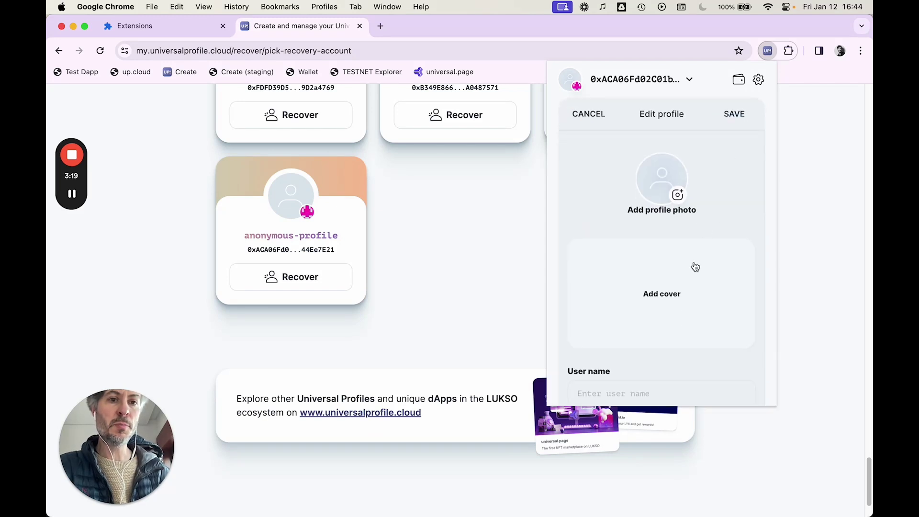
{"action": "scroll", "coordinate": [677, 273], "scroll_direction": "down", "scroll_amount": 3}
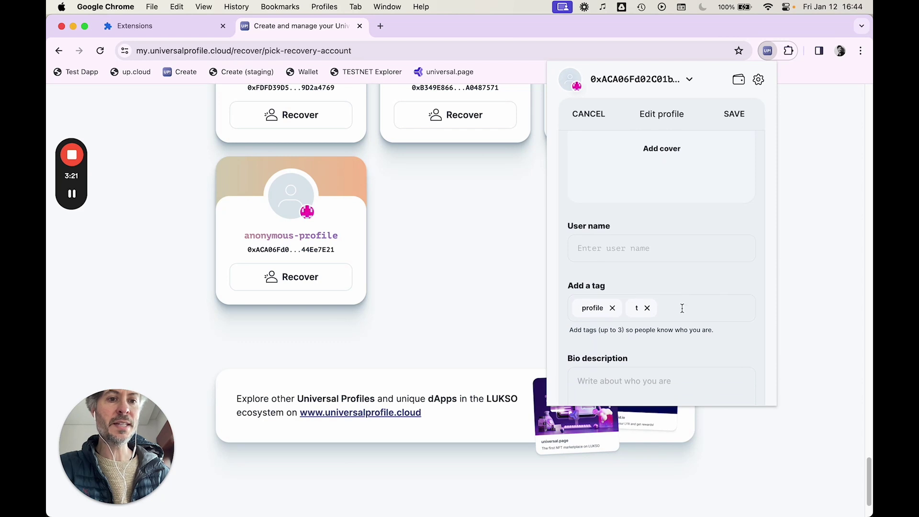
{"action": "left_click", "coordinate": [649, 309]}
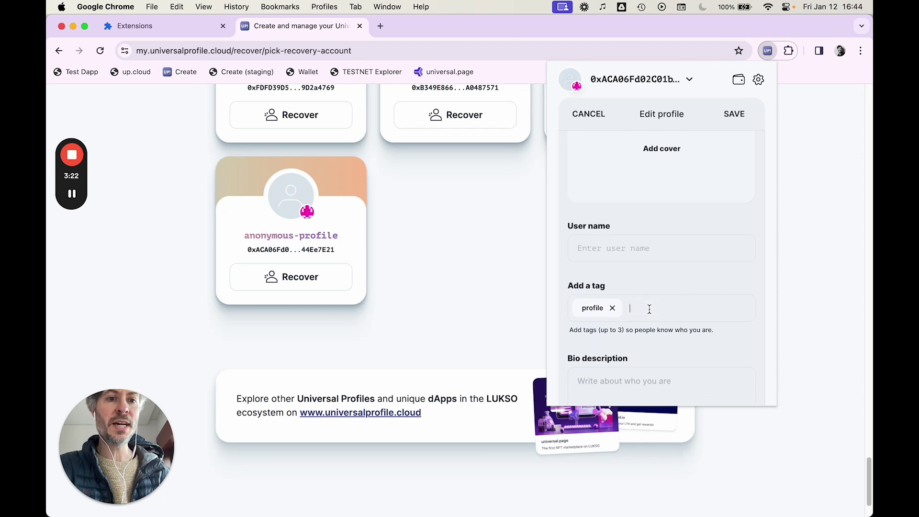
{"action": "left_click", "coordinate": [734, 115]}
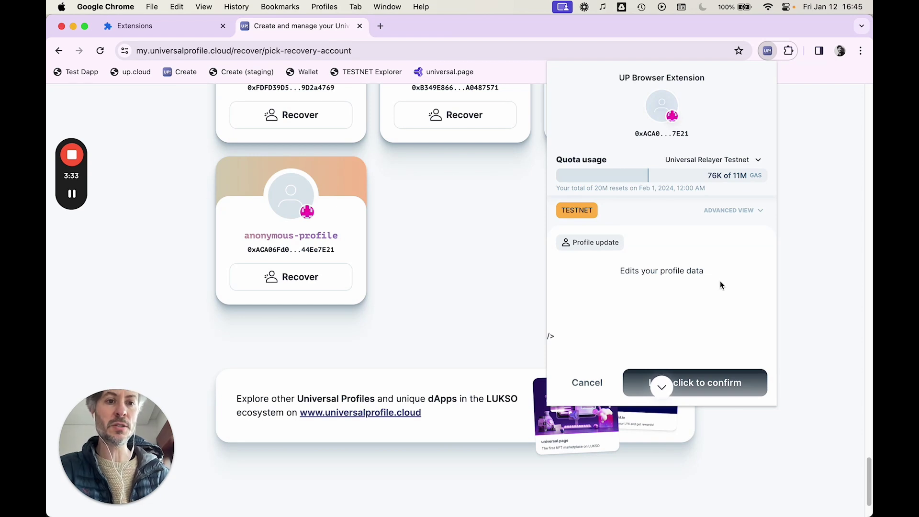
Long-press to confirm the profile update transaction
{"action": "left_click_drag", "start_coordinate": [705, 376], "coordinate": [703, 372]}
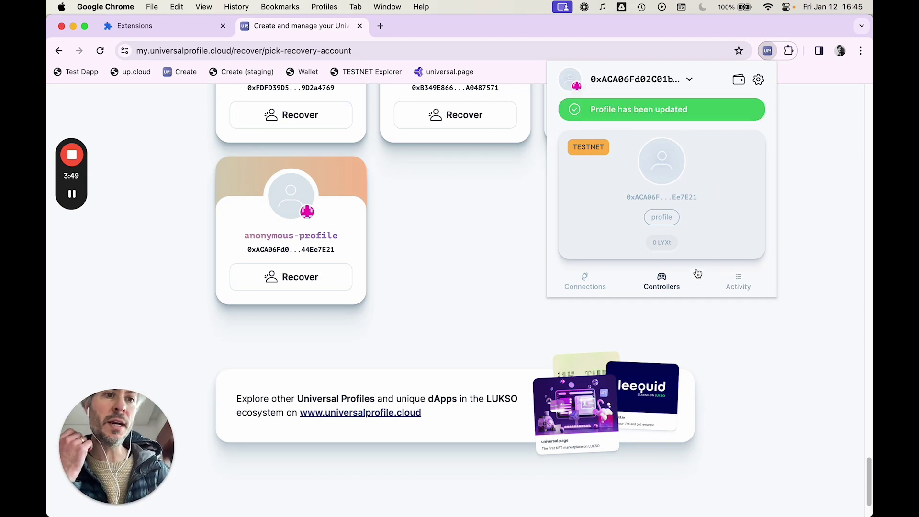
Re-add the 't' tag in the profile edit form and save
{"action": "left_click", "coordinate": [643, 174]}
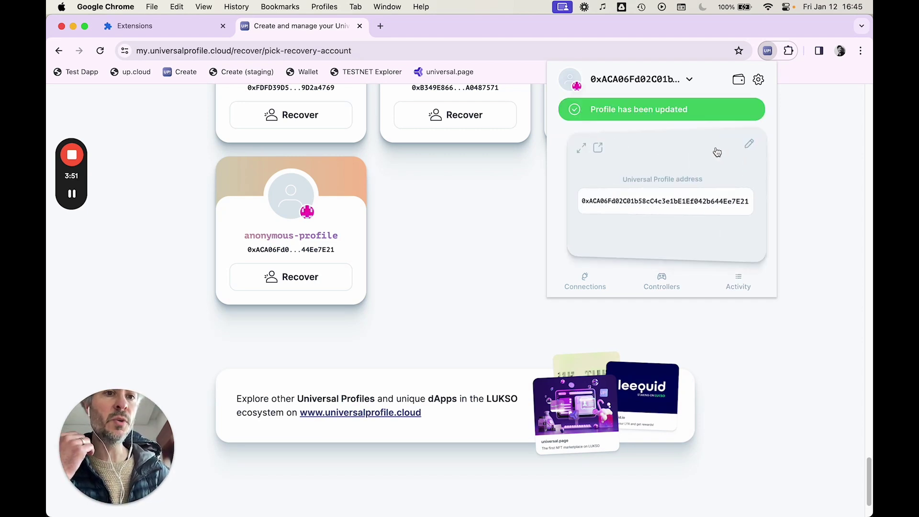
{"action": "left_click", "coordinate": [750, 148]}
{"action": "scroll", "coordinate": [671, 253], "scroll_direction": "down", "scroll_amount": 5}
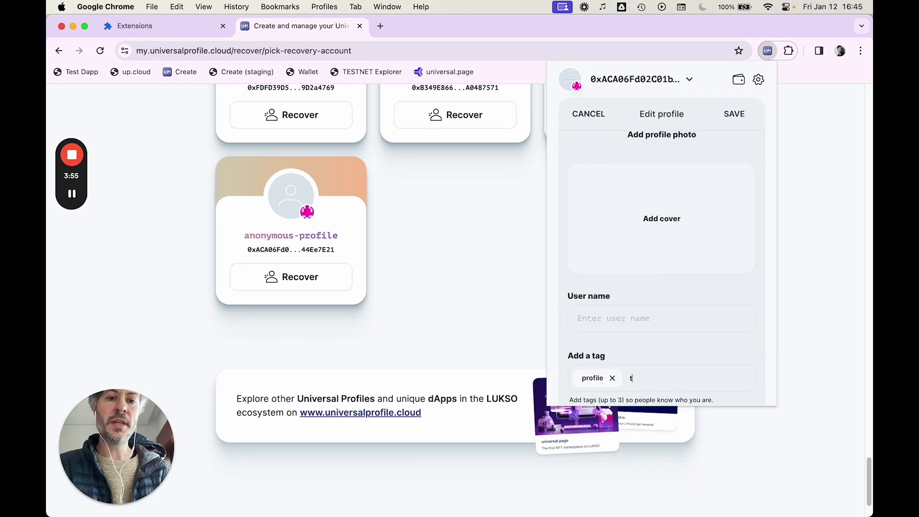
{"action": "type", "text": "t"}
{"action": "key", "text": "Return"}
{"action": "left_click", "coordinate": [736, 117]}
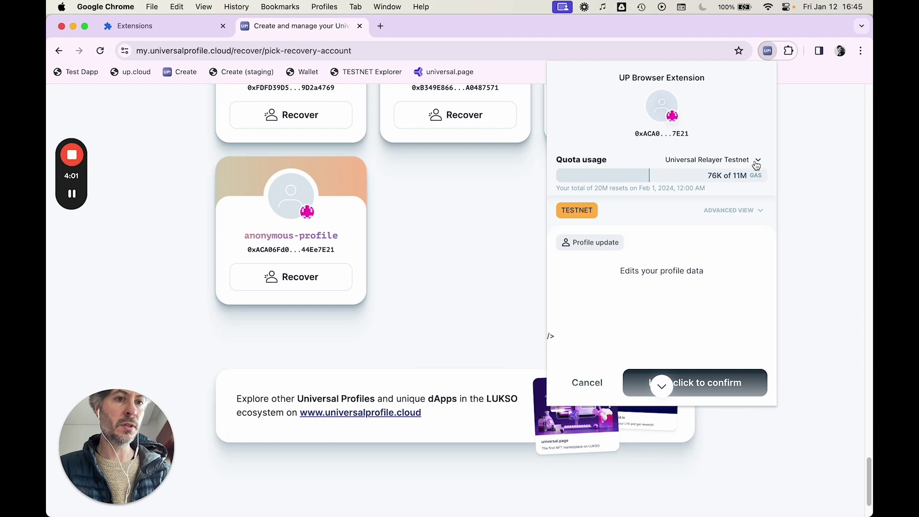
Expand the payer dropdown to compare Universal Relayer Testnet quota and Controller key options
{"action": "left_click", "coordinate": [728, 166]}
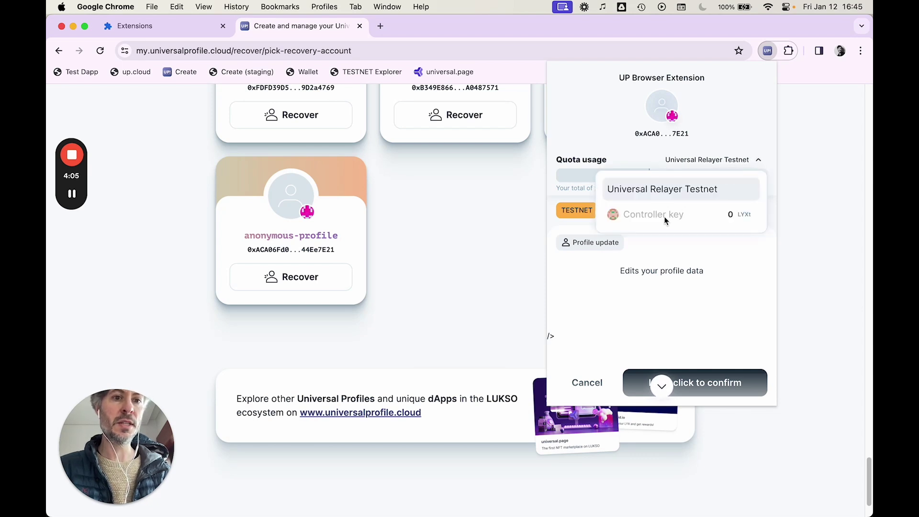